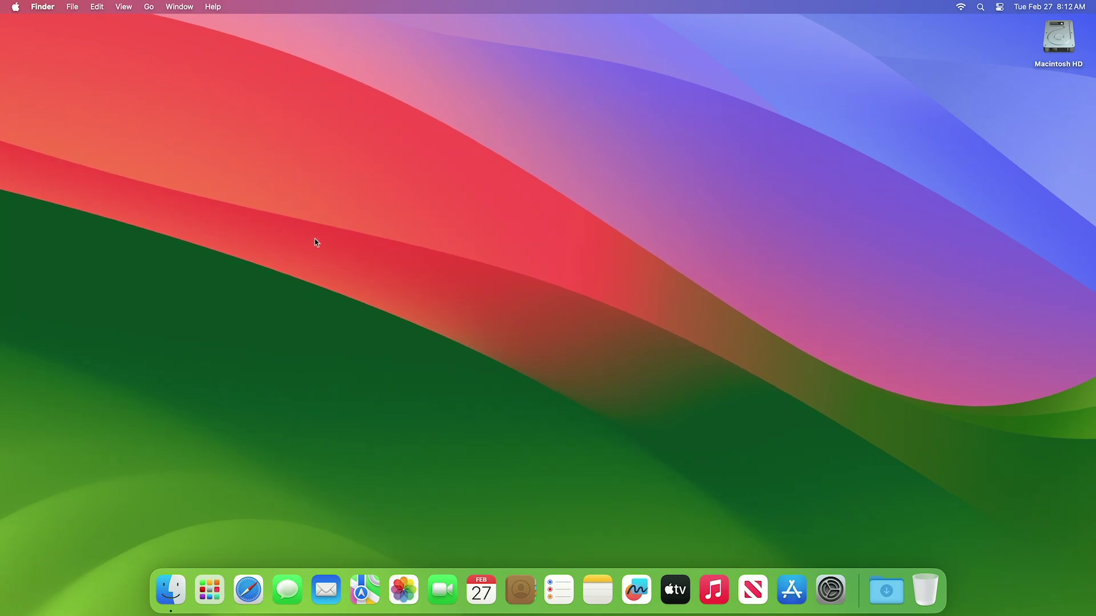
- Search the App Store for 'crystalfetch iso downloader', confirm it's installed, and start quitting
click(791, 590)
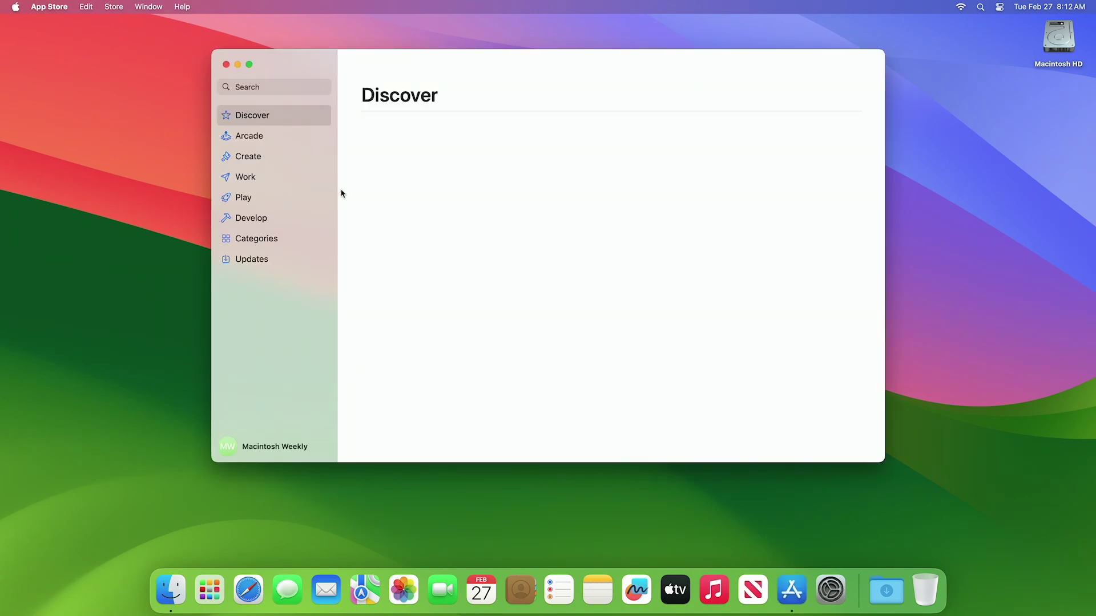
click(270, 86)
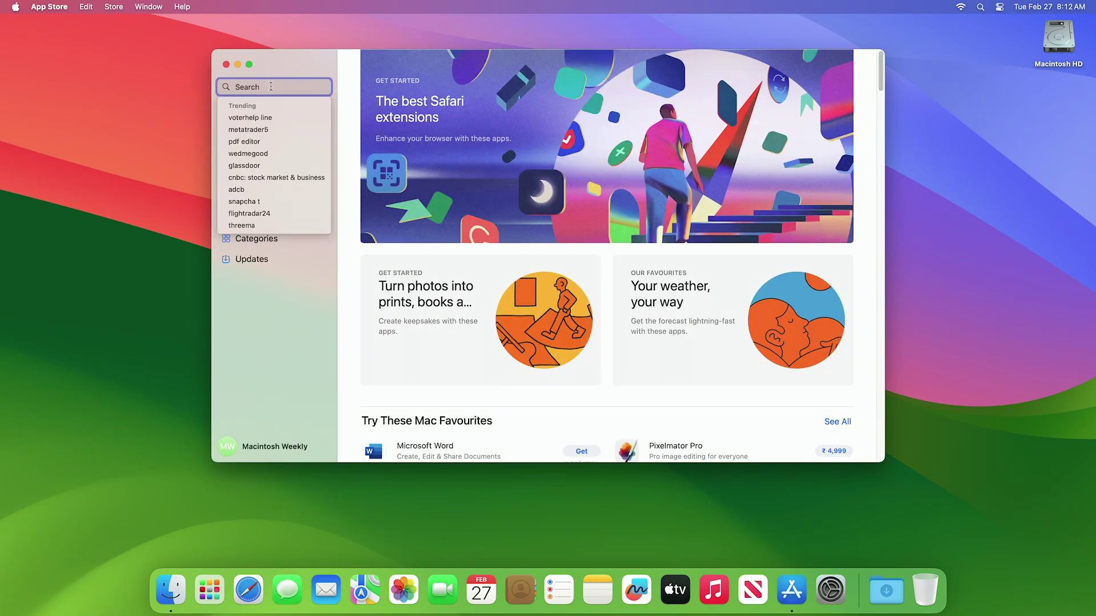
text(cryst)
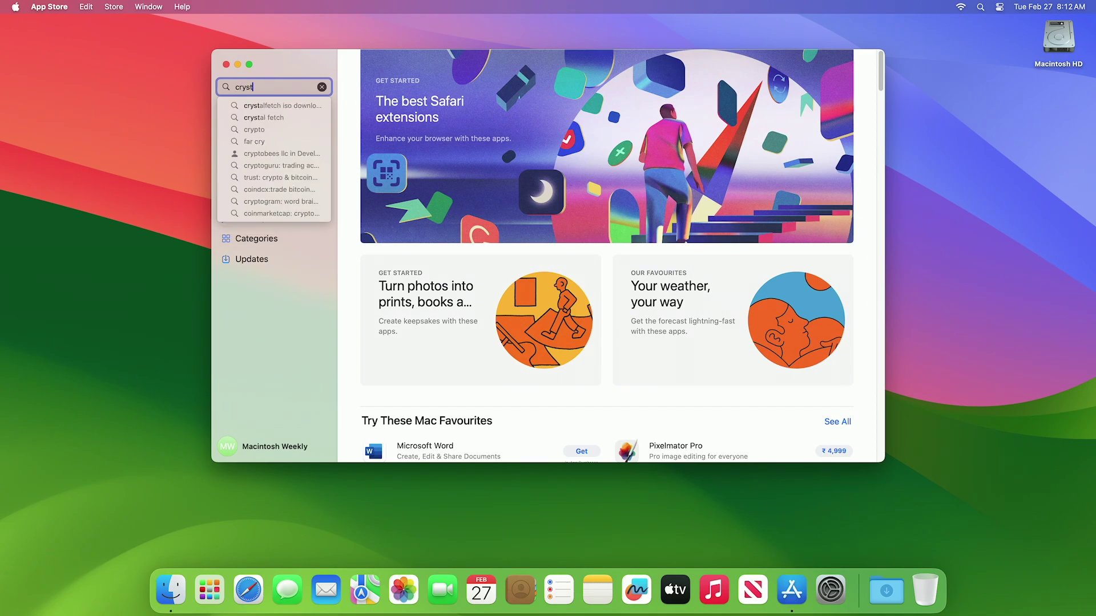
click(276, 105)
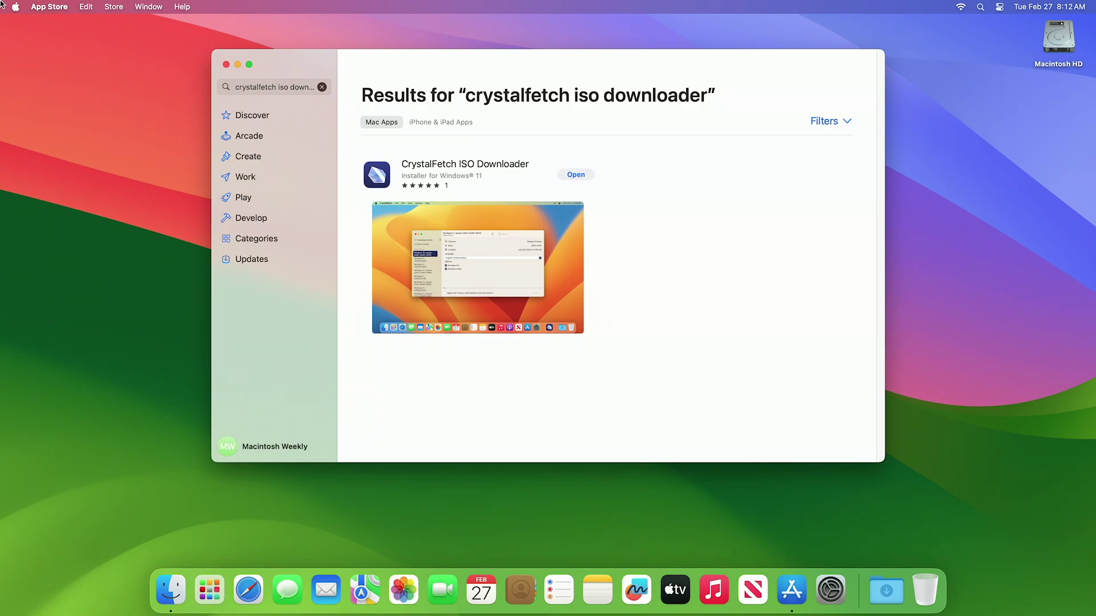
click(49, 6)
- Quit the App Store and launch CrystalFetch from the installed apps
click(51, 127)
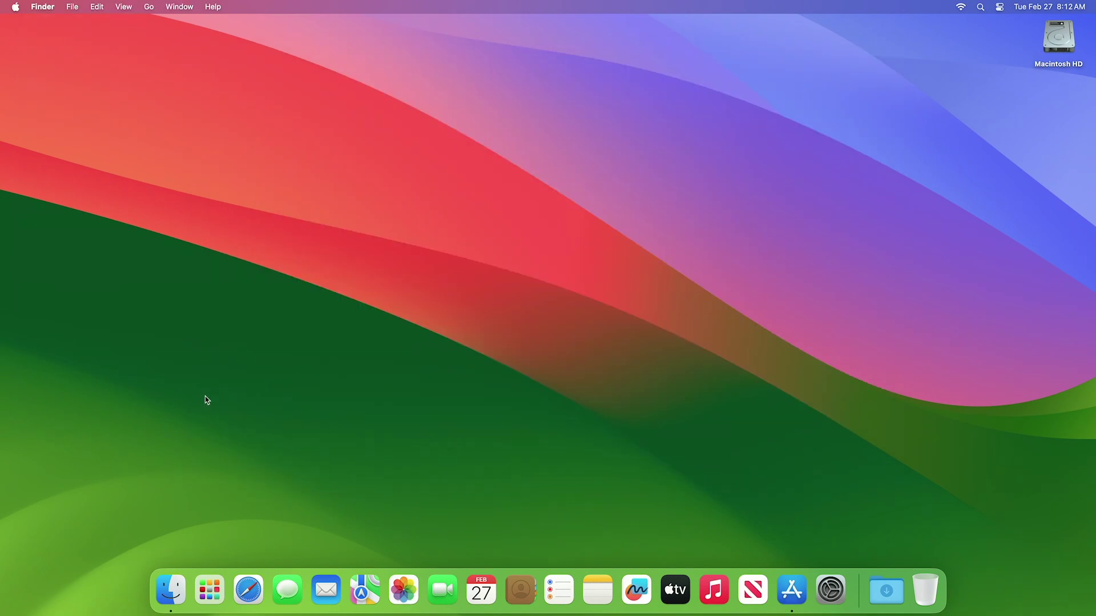
click(211, 581)
click(401, 489)
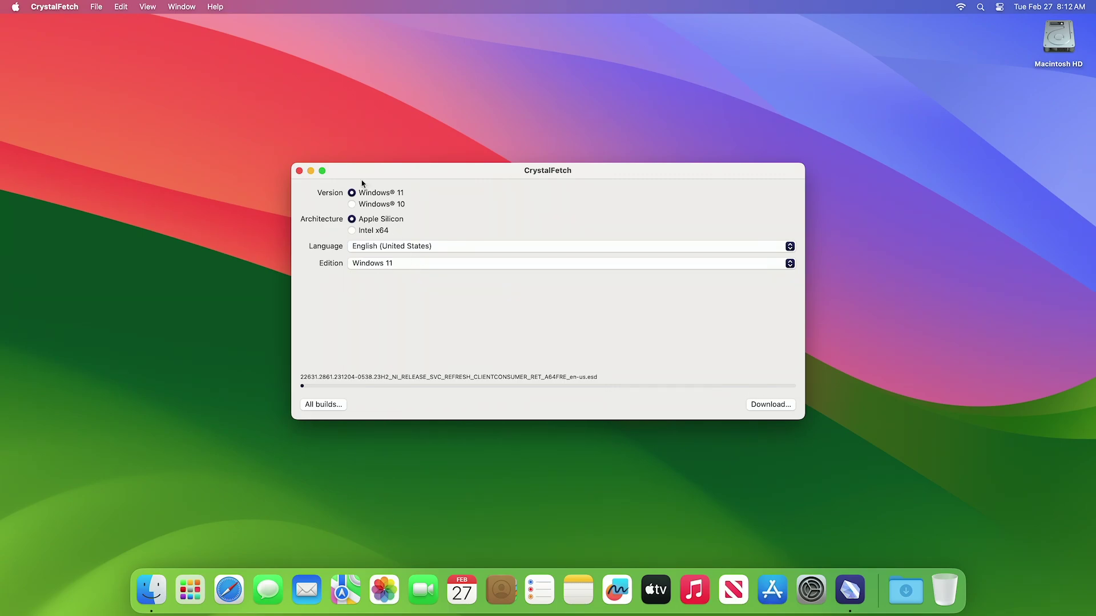
- Choose Windows 11, Intel x64, English (United States) and the Windows 11 edition, then download
click(381, 204)
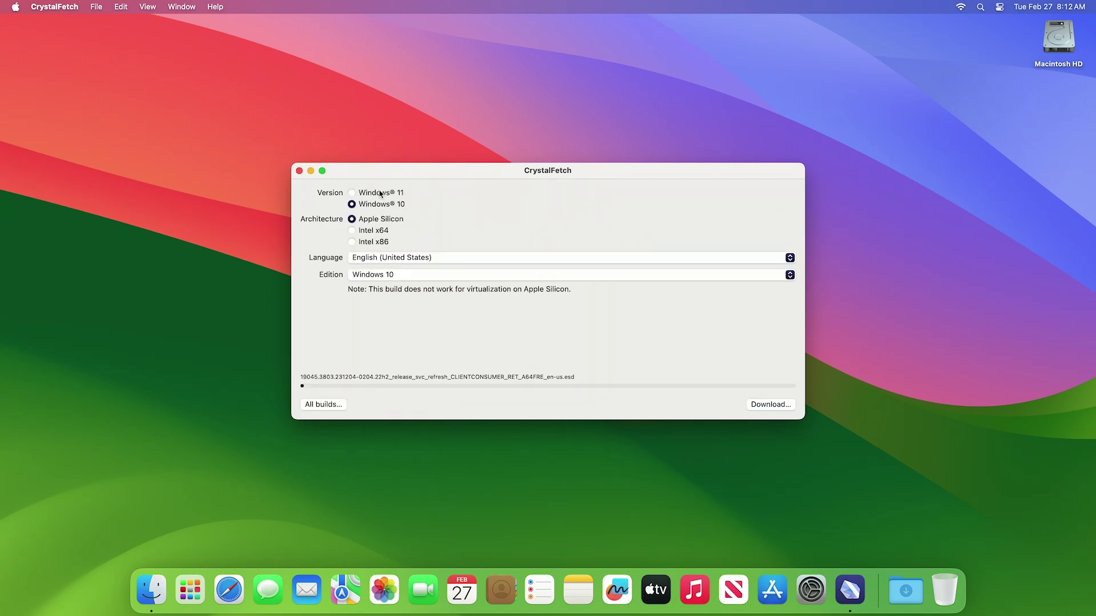
click(381, 193)
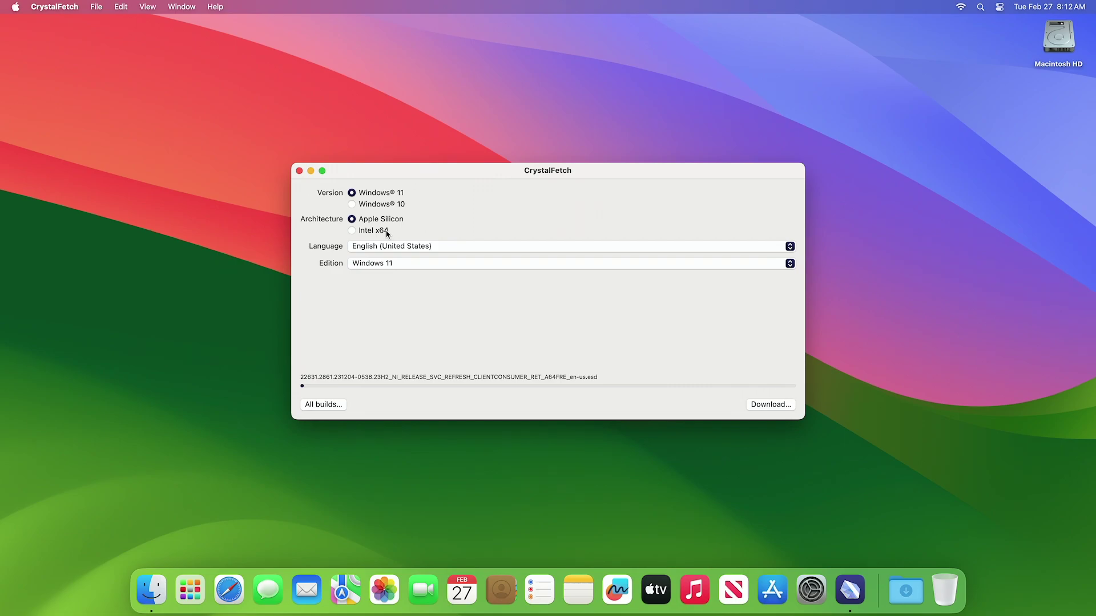
click(385, 231)
click(460, 246)
click(460, 246)
click(440, 263)
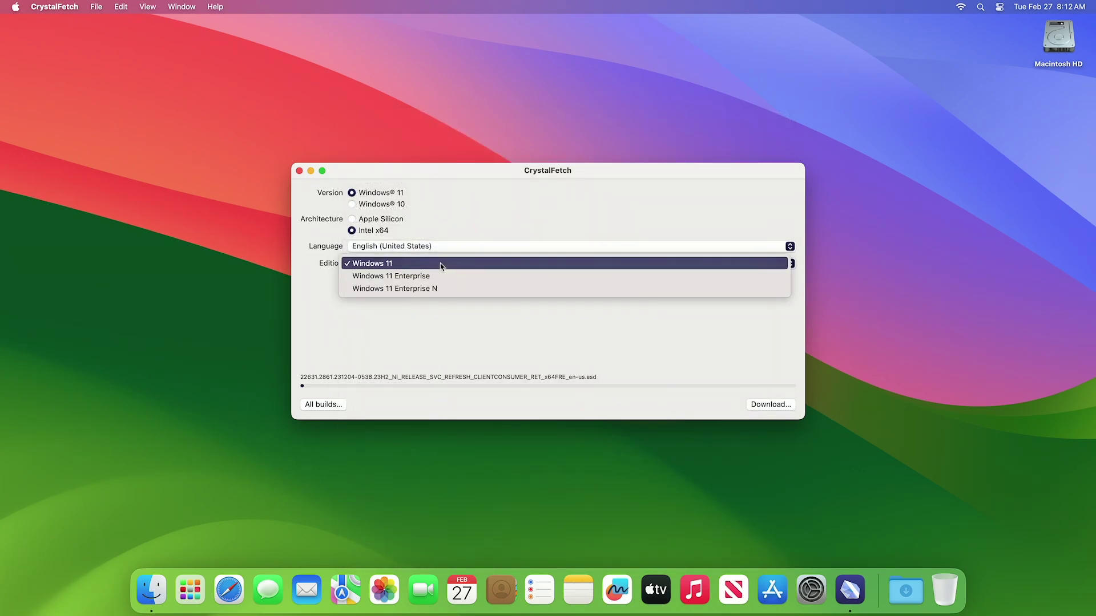
click(441, 263)
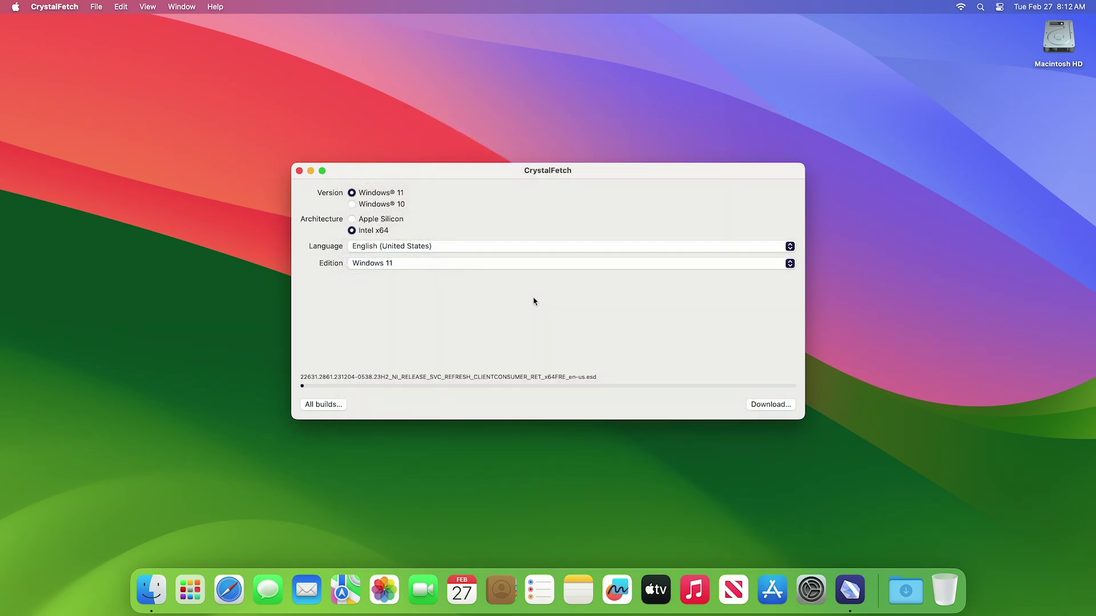
click(771, 404)
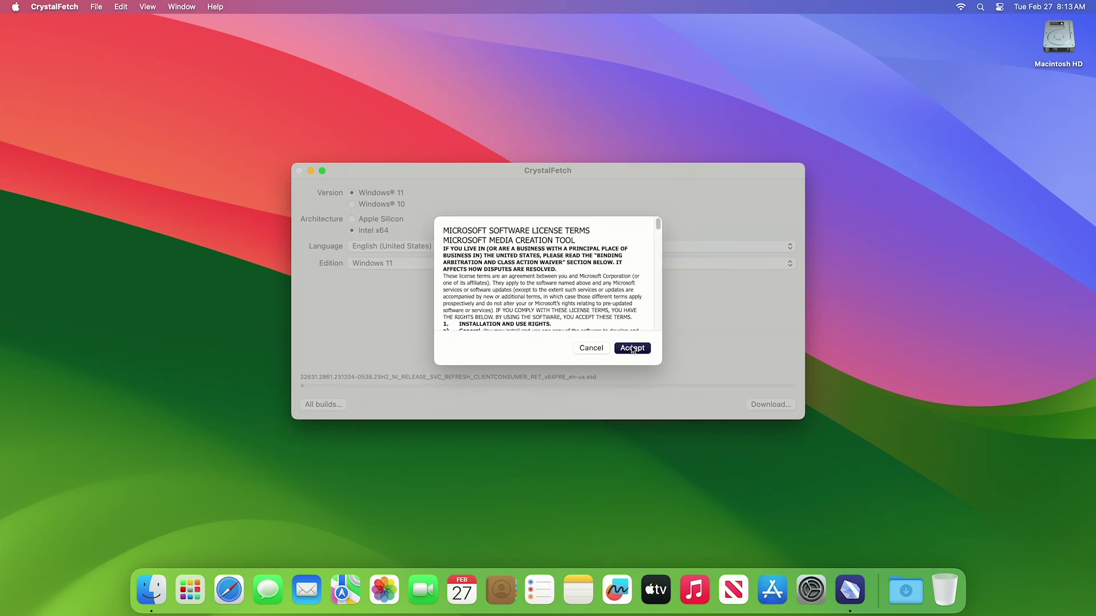
- Accept the Microsoft license terms and wait for the Windows 11 download to finish
click(632, 350)
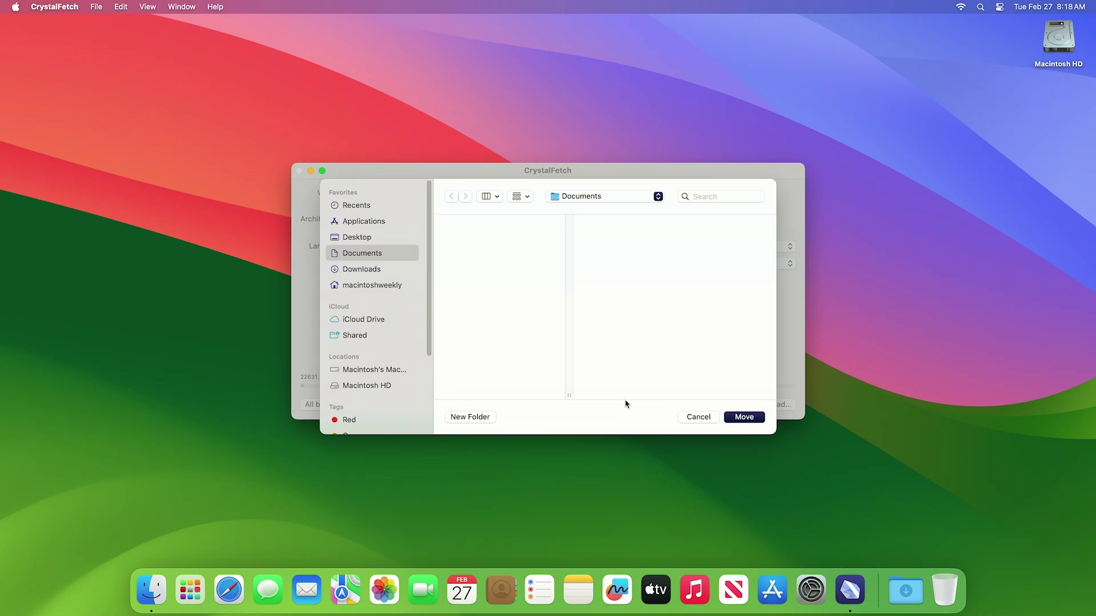
- Choose Desktop as the save location and move the Windows 11 ISO there
click(369, 240)
click(744, 420)
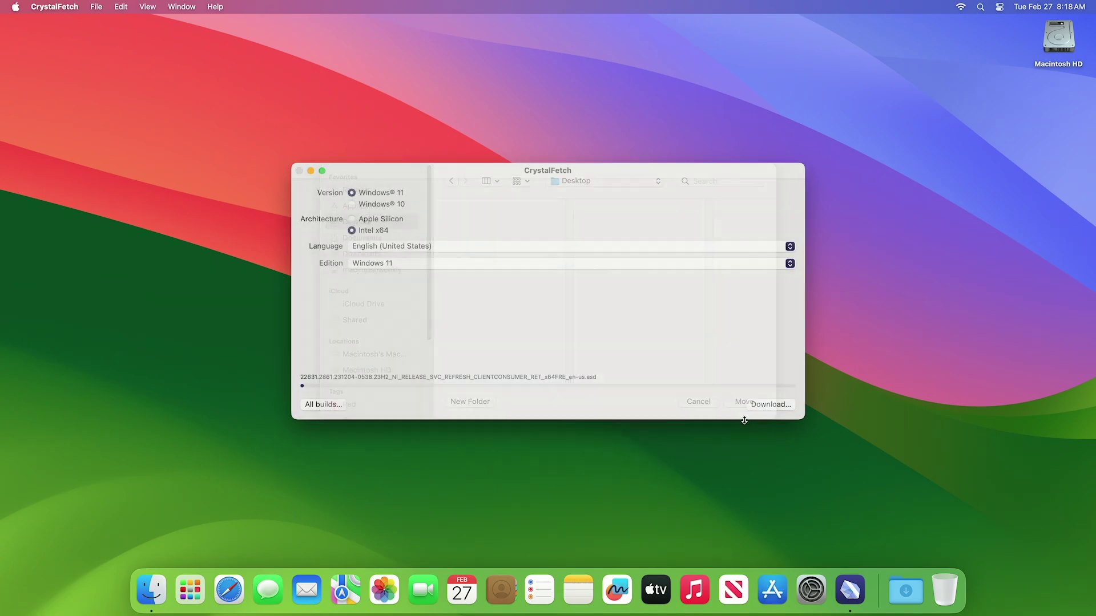
- Close the CrystalFetch window and quit the app from its Dock icon
click(299, 171)
click(1059, 105)
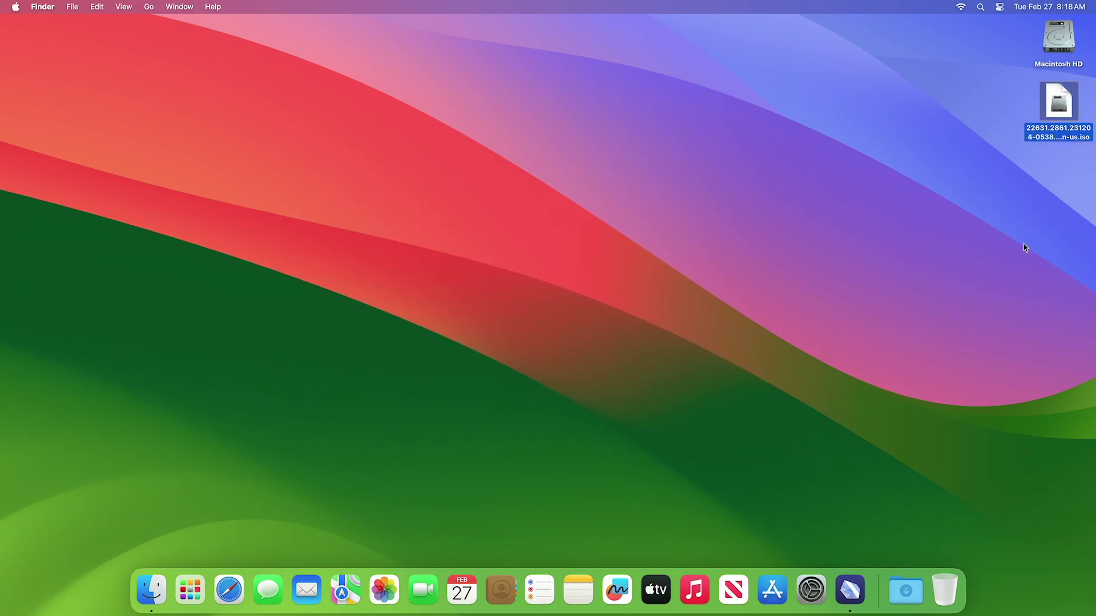
right_click(494, 182)
click(536, 276)
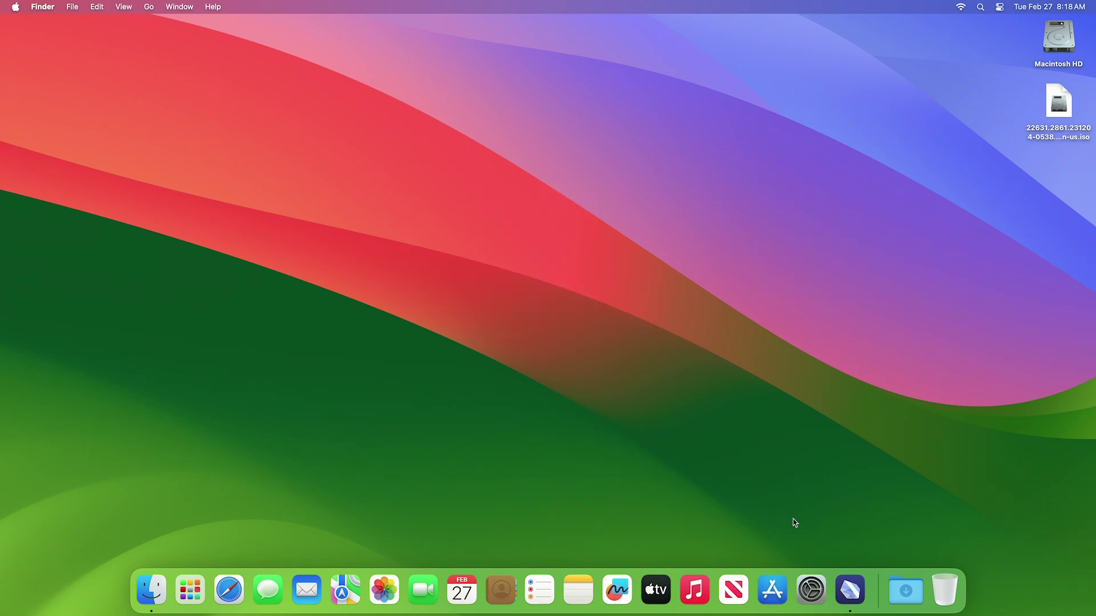
right_click(851, 589)
click(855, 547)
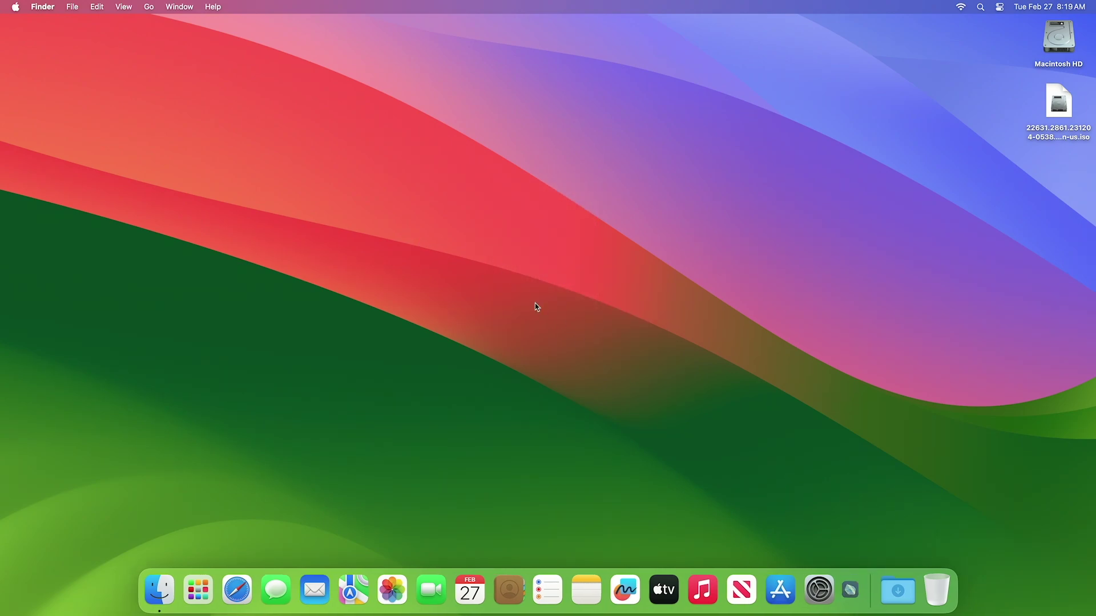